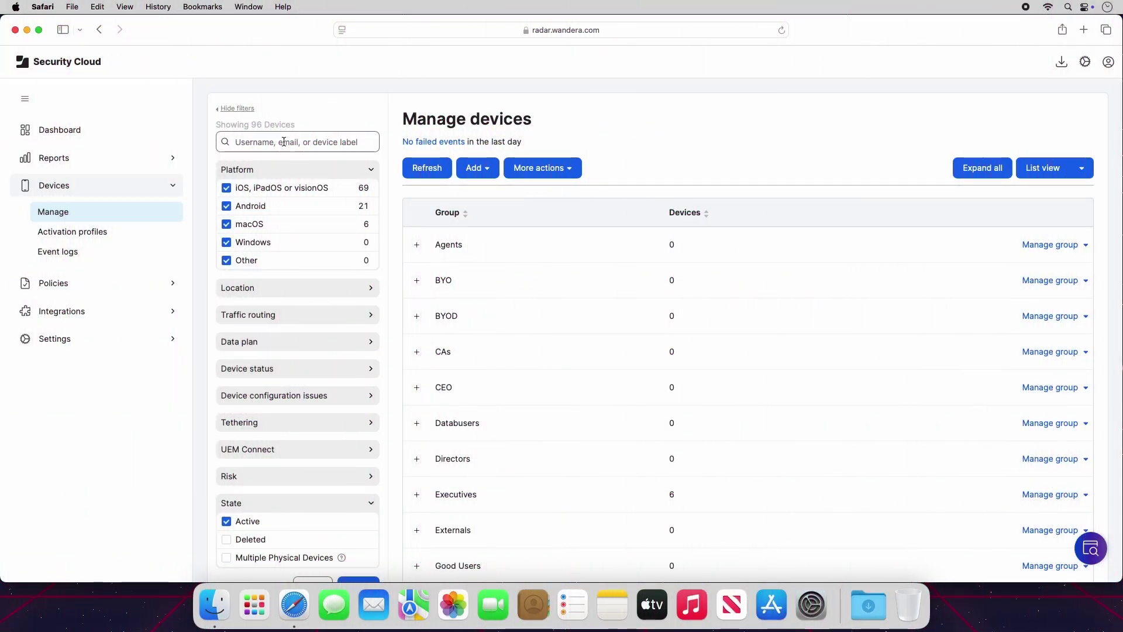
Open Reports > Security > Threat view, showing 4 high, 5 medium and 20 low threats
click(124, 168)
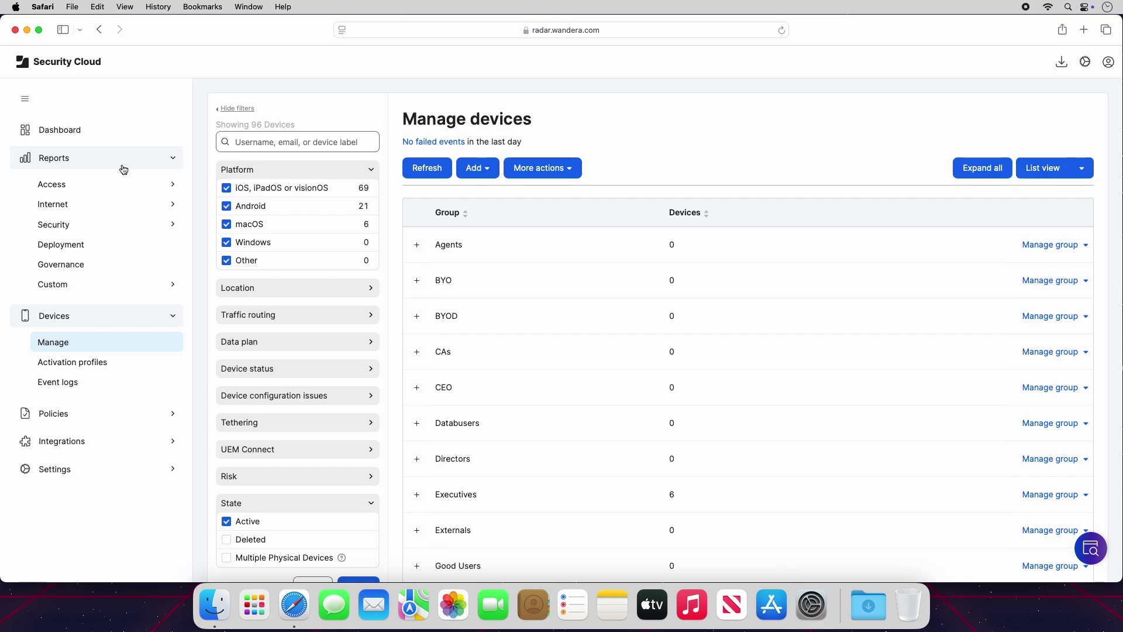
click(75, 225)
click(97, 250)
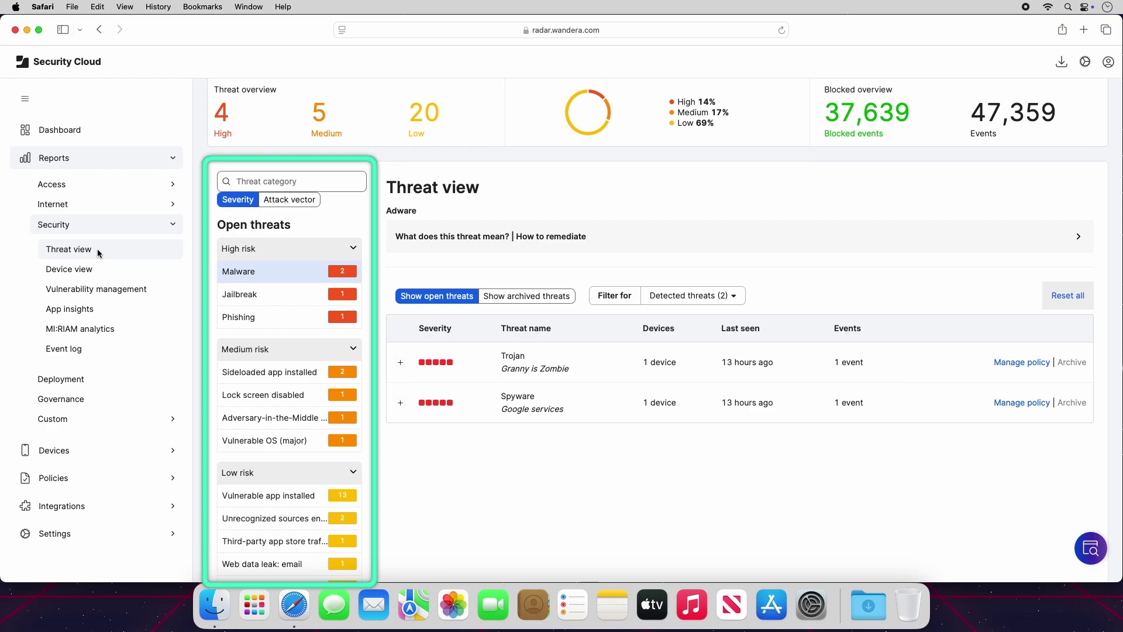
Group threats by attack vector, pick Vulnerable OS (major), and open the iPad's event log entry
click(300, 200)
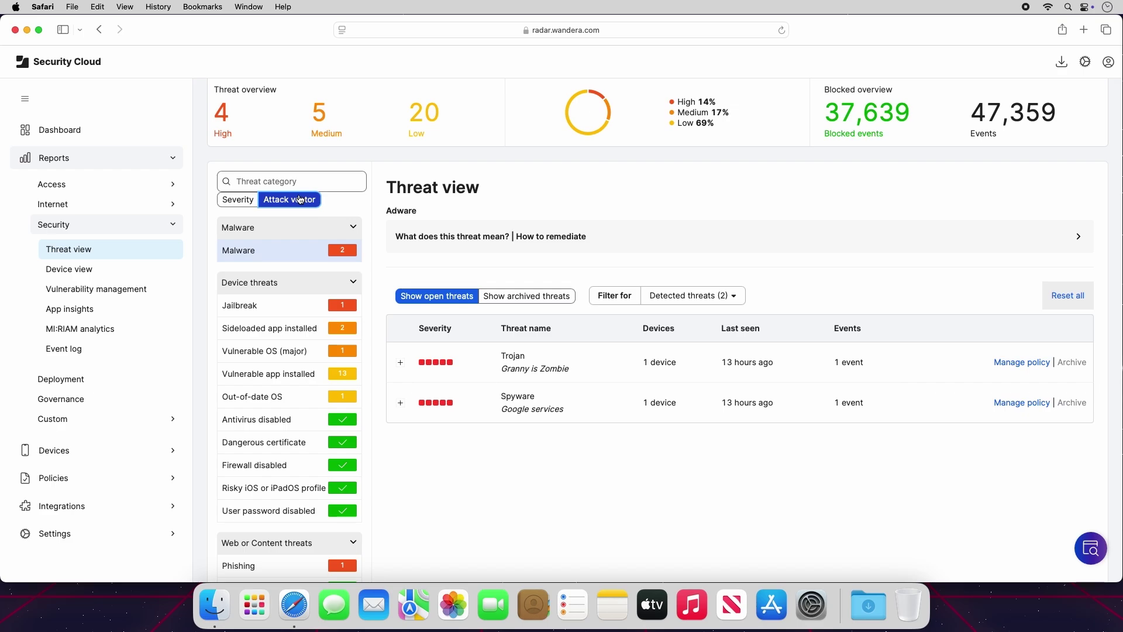
click(294, 184)
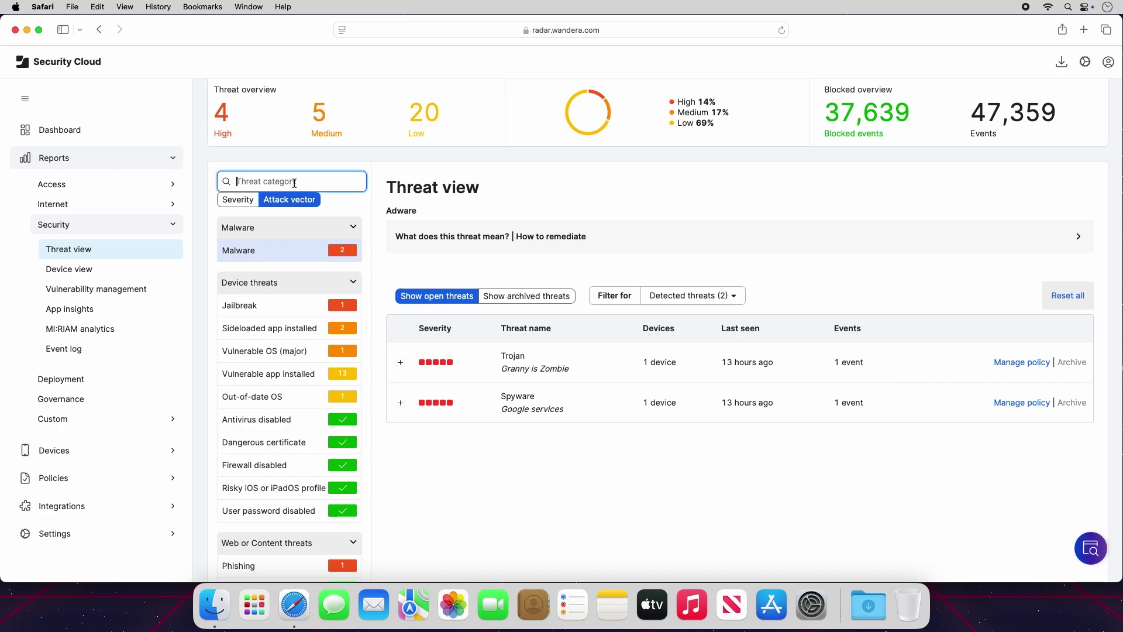
text(OS)
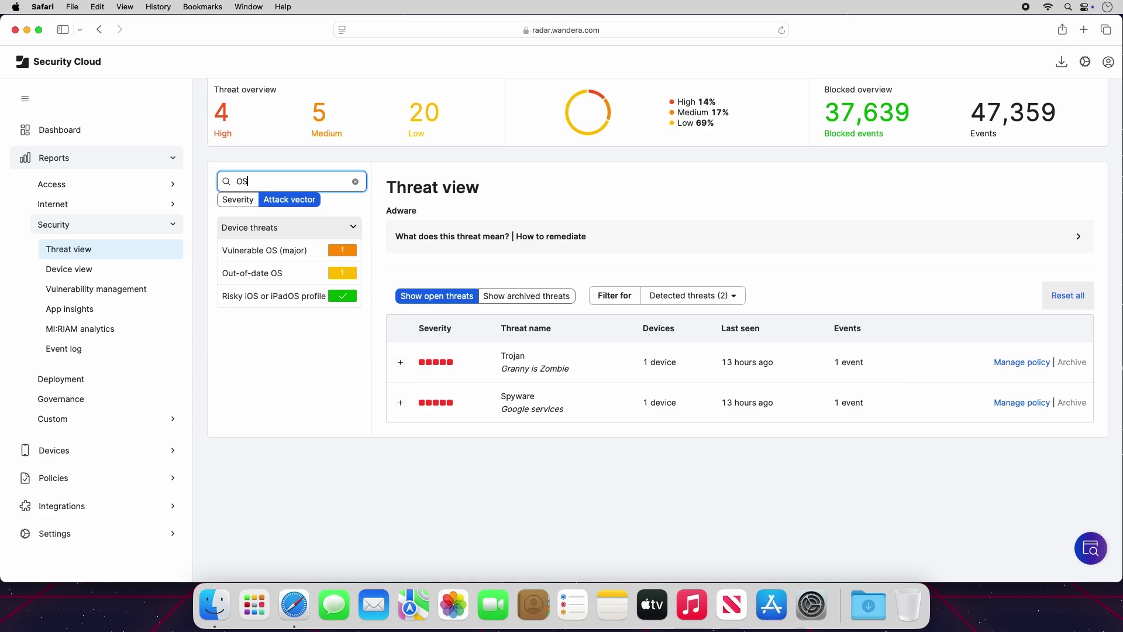
click(315, 251)
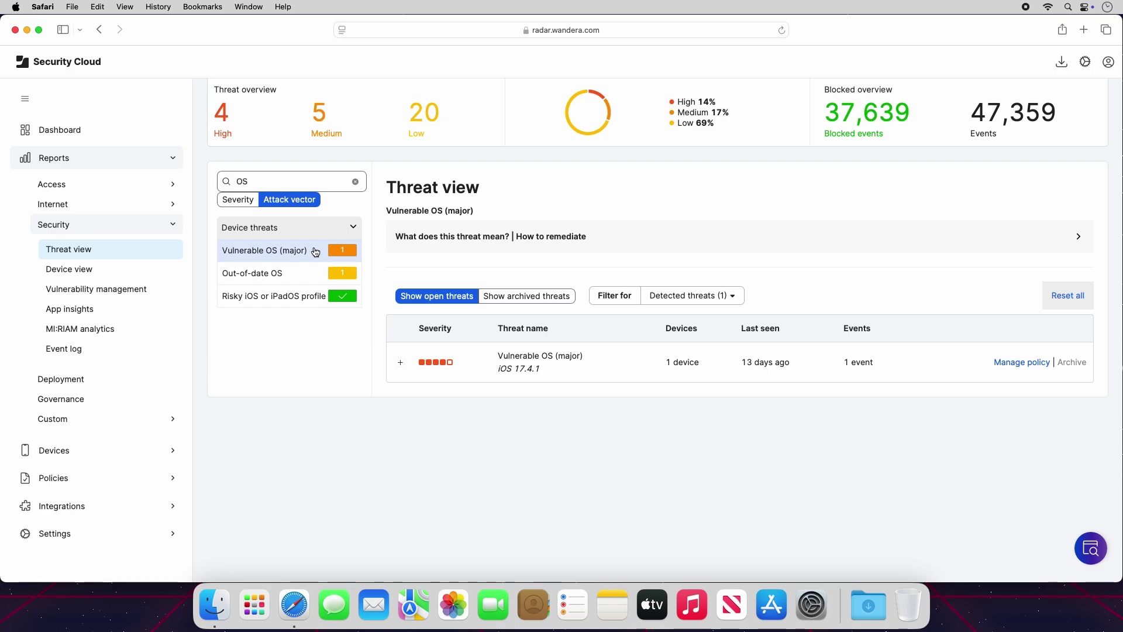
click(401, 363)
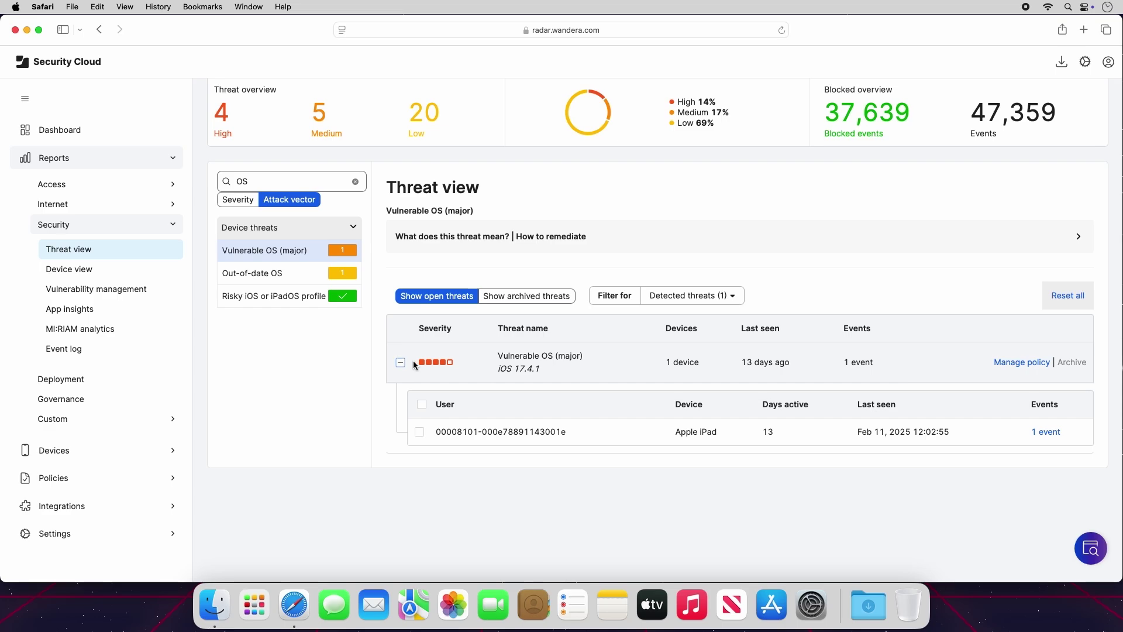
click(1046, 432)
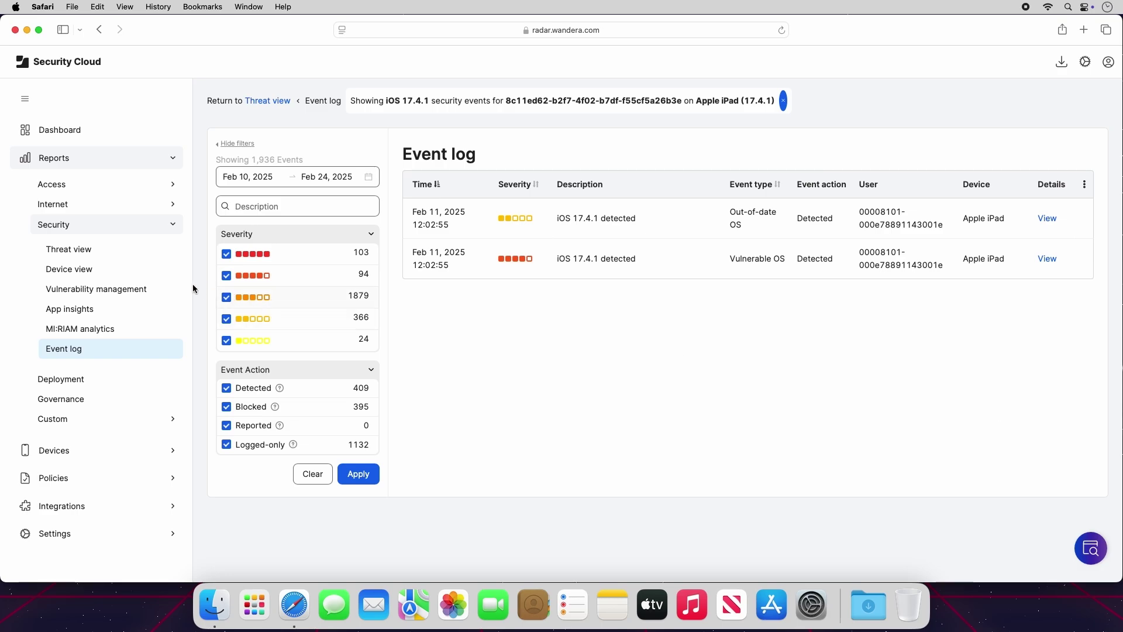
Open the Device view report rating 2 high, 2 medium, 4 low and 86 secure devices
click(130, 273)
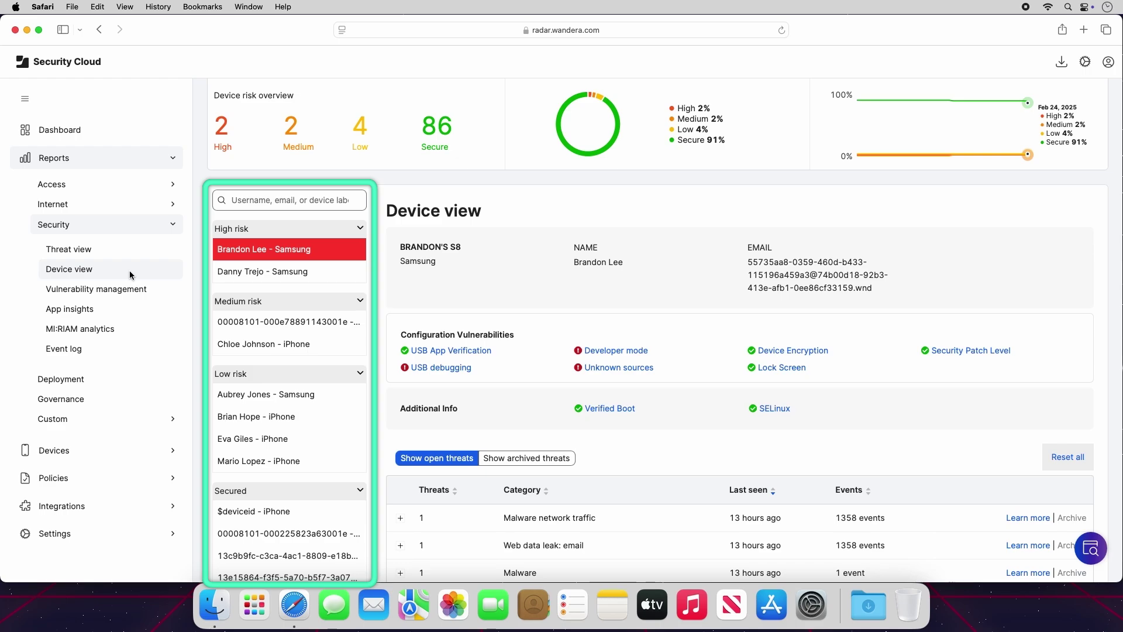
Search devices for the user's name and read the Vulnerable app installed threat explanation
click(289, 201)
text(Mario)
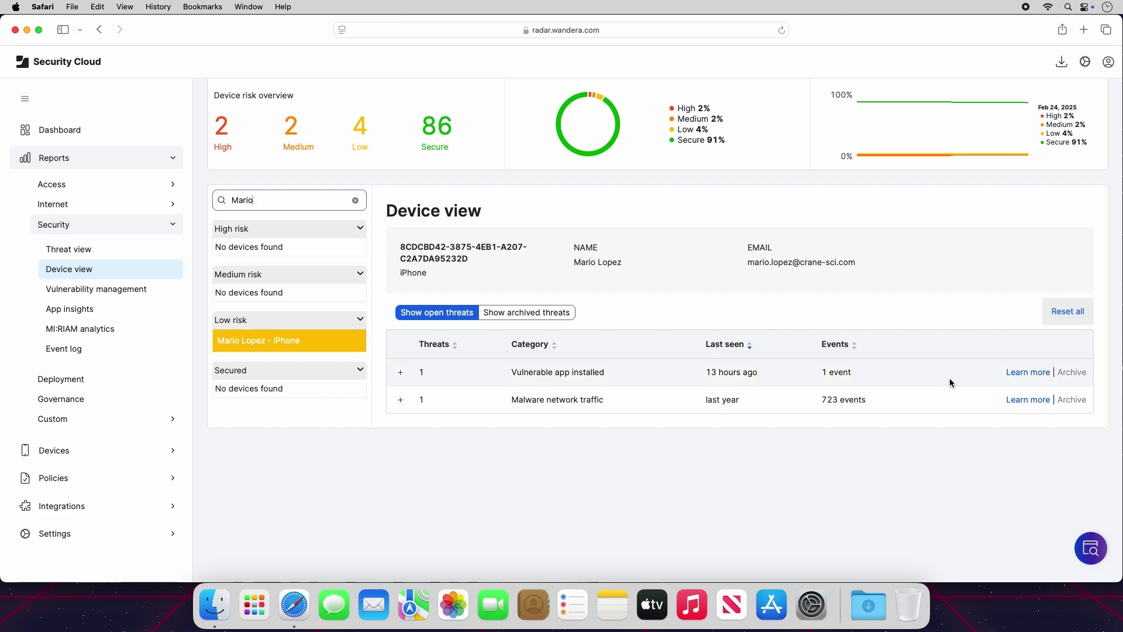
click(1019, 377)
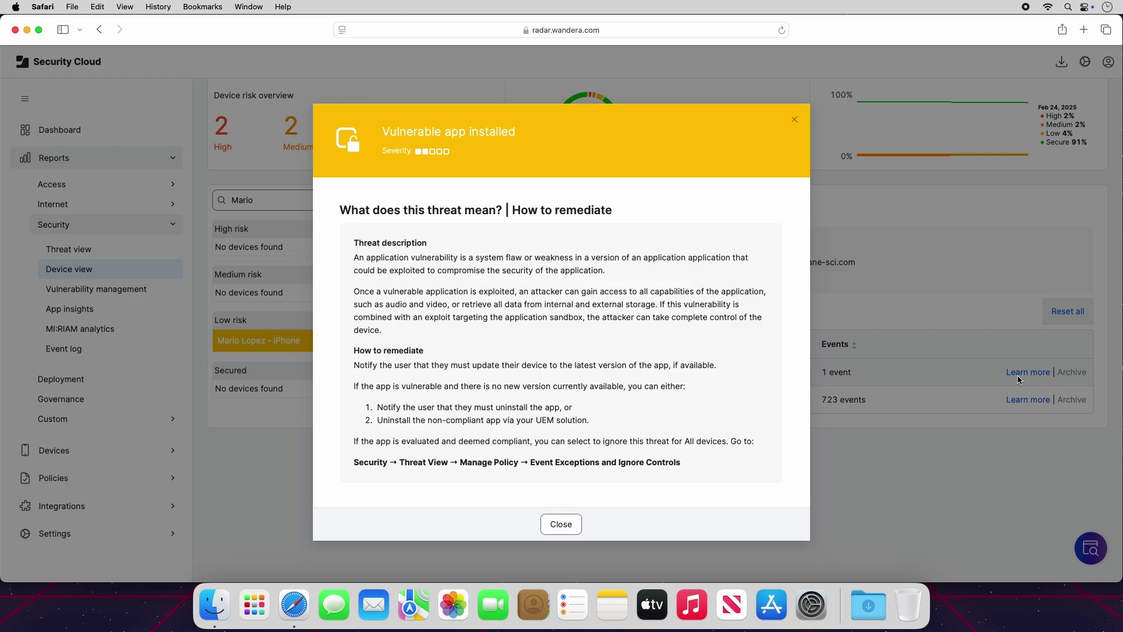
click(562, 524)
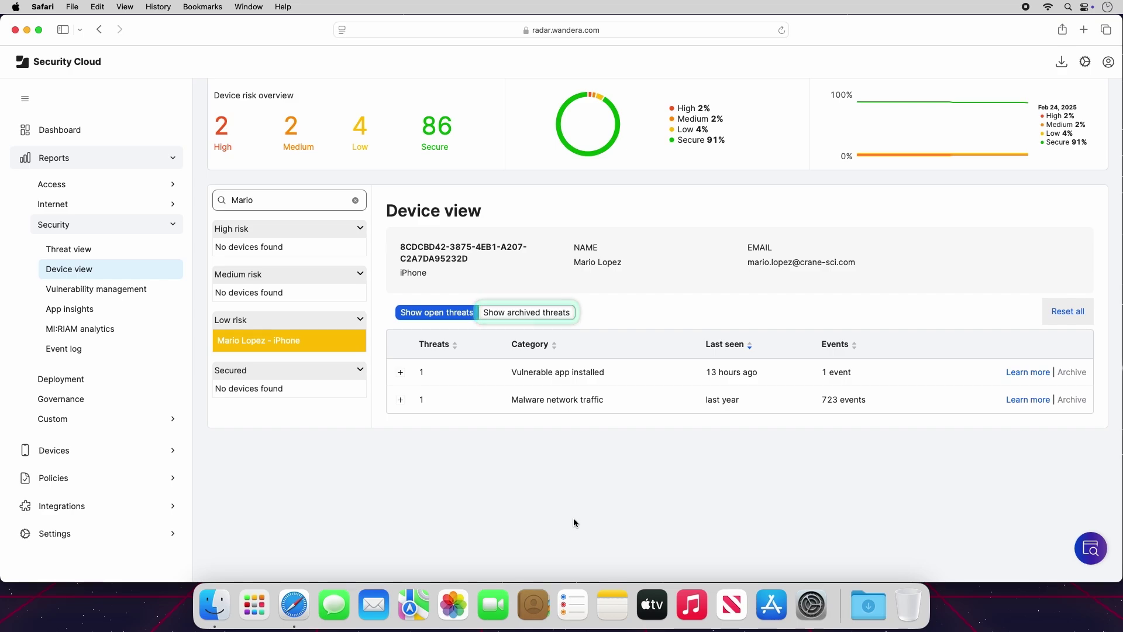
Open Vulnerability management and list vulnerabilities by software: iOS, WhatsApp and IPAD_OS
click(101, 294)
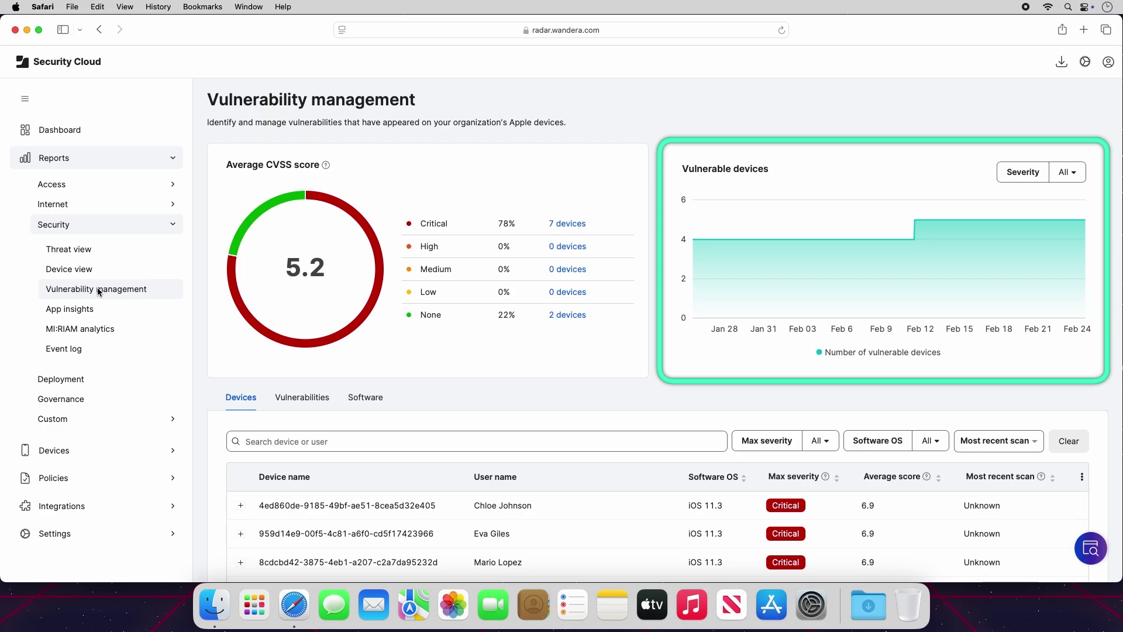
scroll(207, 413, down, 5)
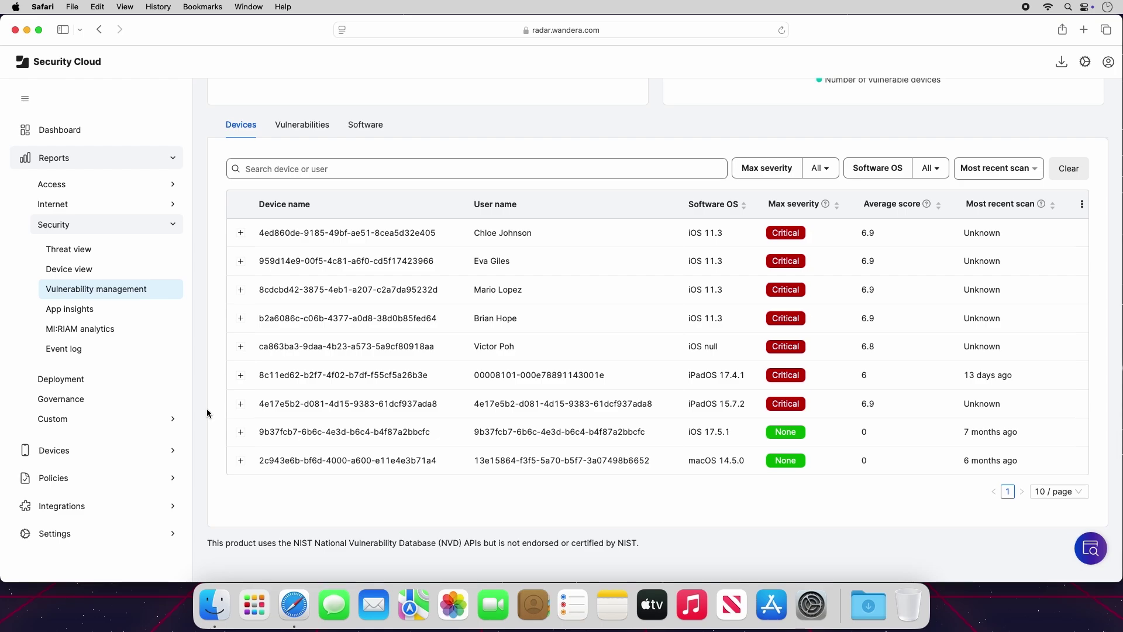
click(303, 128)
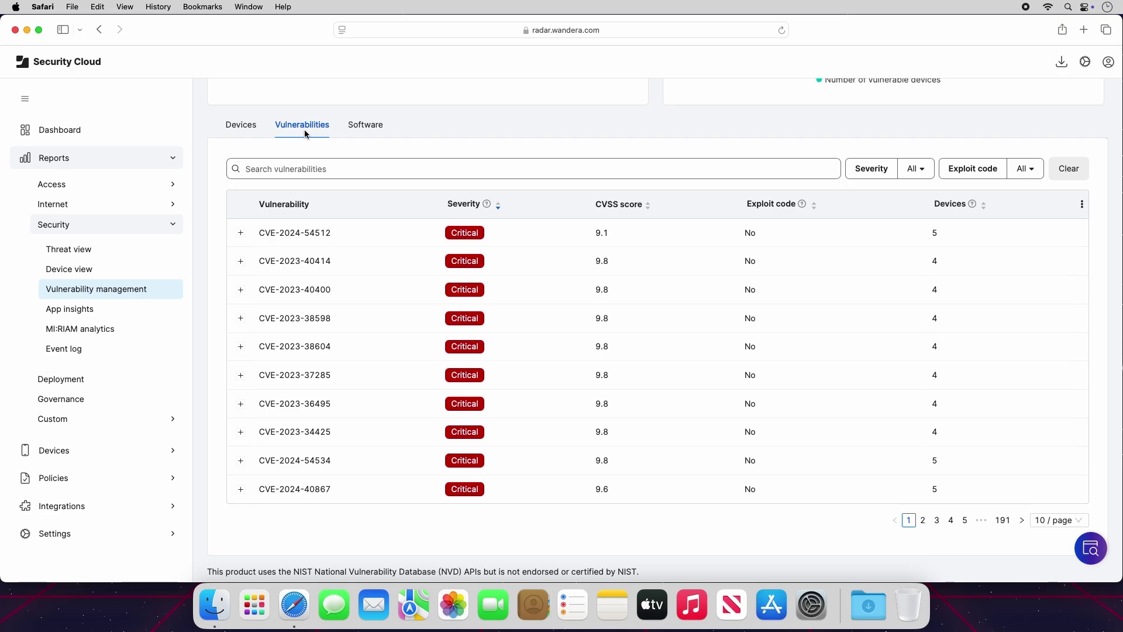
click(363, 124)
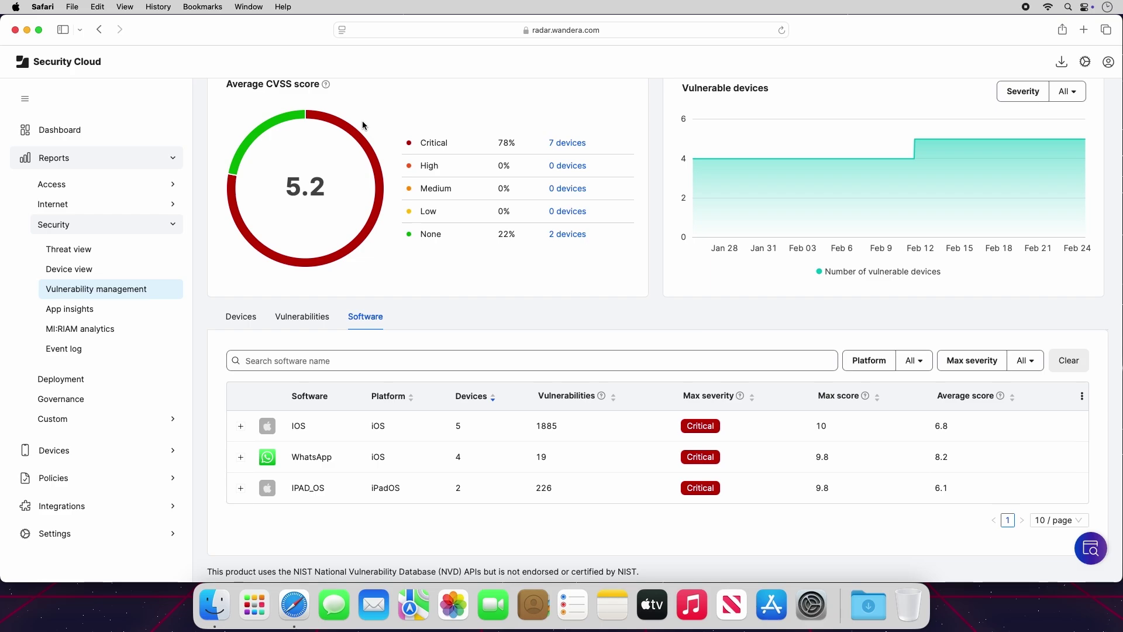
click(100, 311)
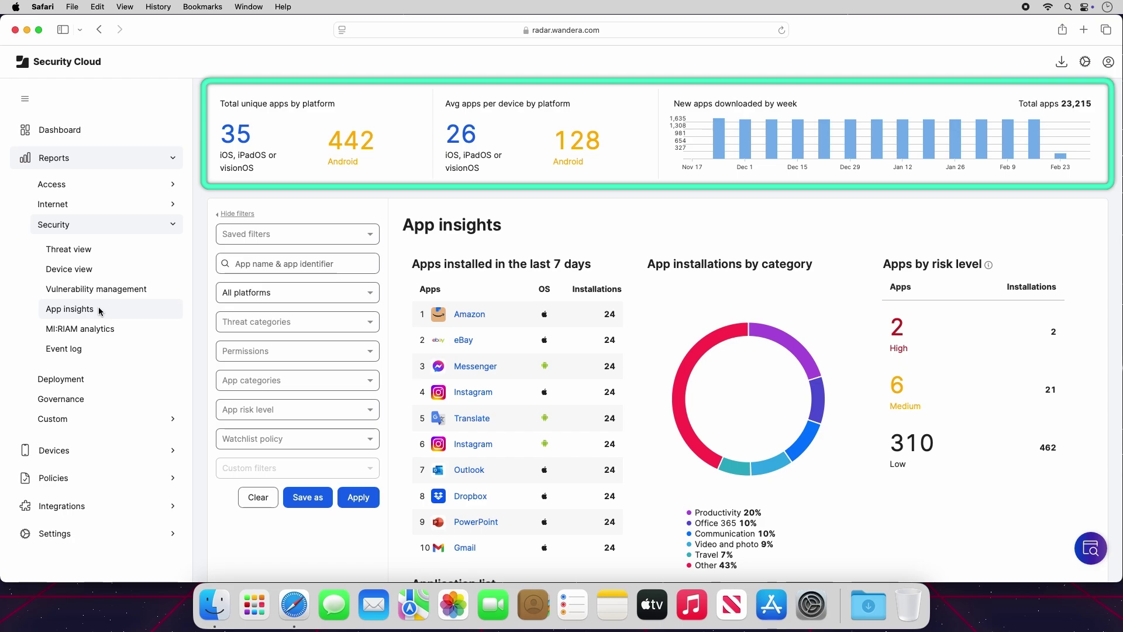
scroll(208, 445, down, 4)
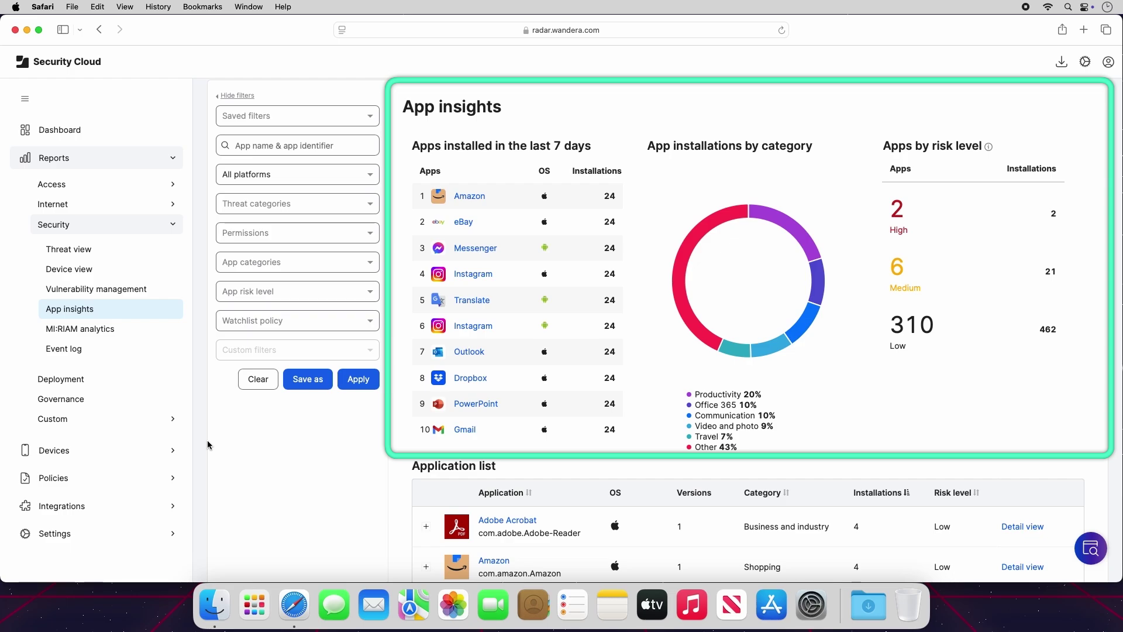
scroll(207, 445, down, 5)
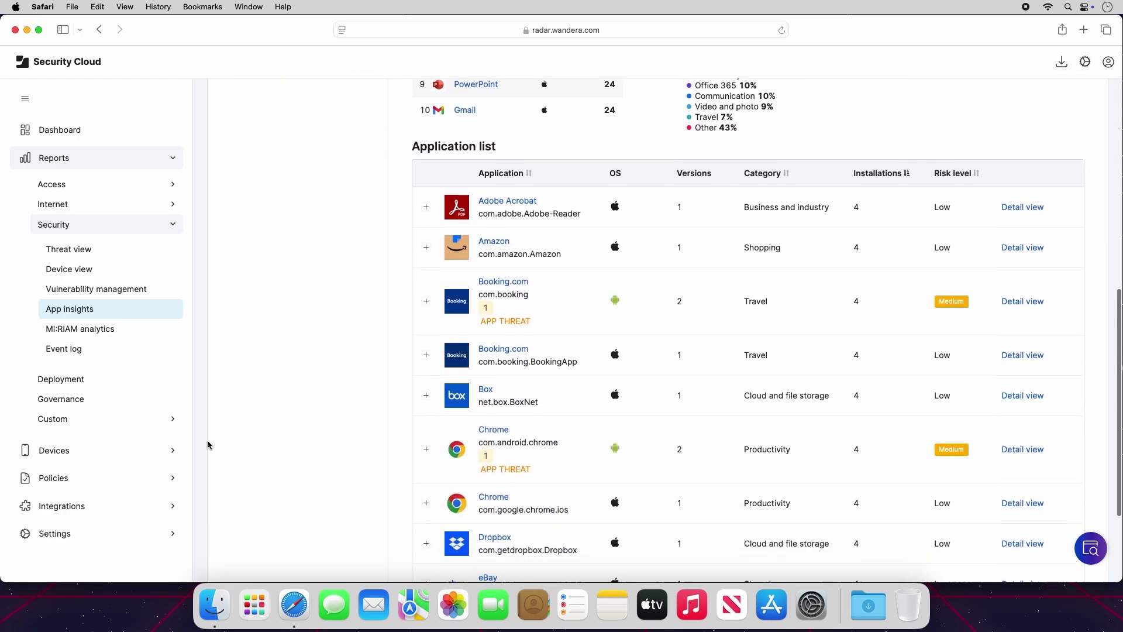
scroll(207, 445, down, 1)
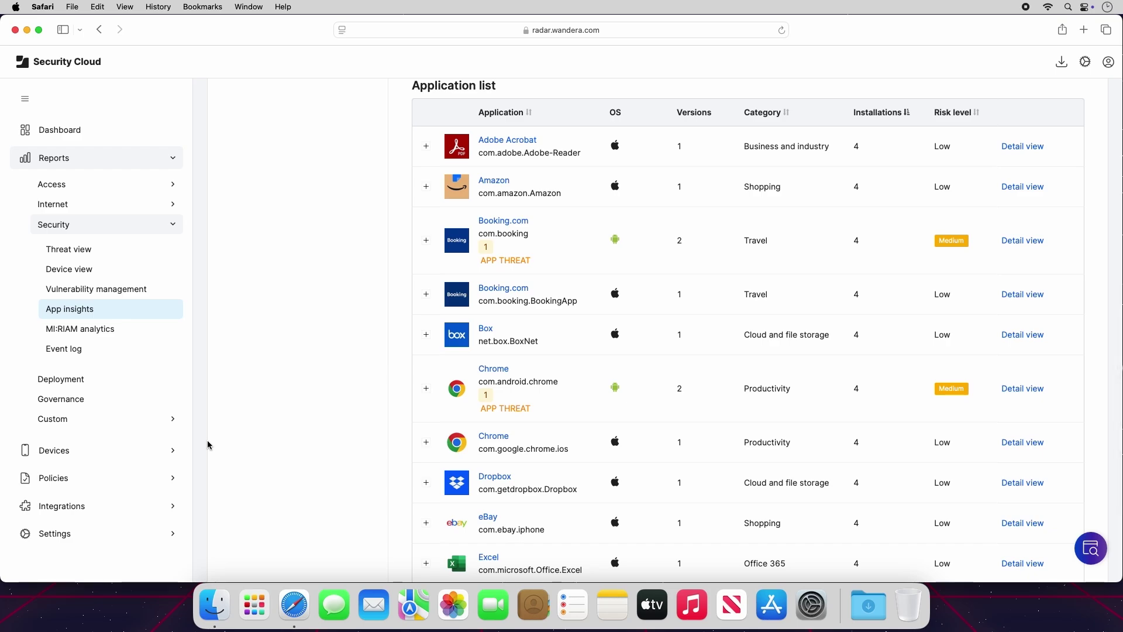
scroll(207, 444, up, 6)
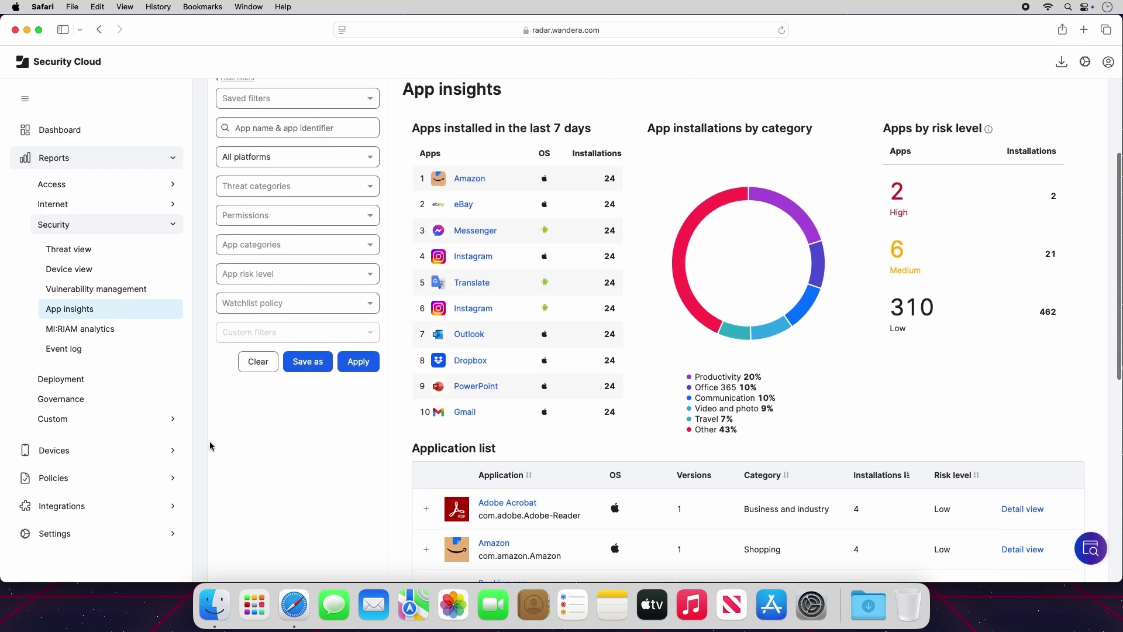
scroll(211, 446, up, 1)
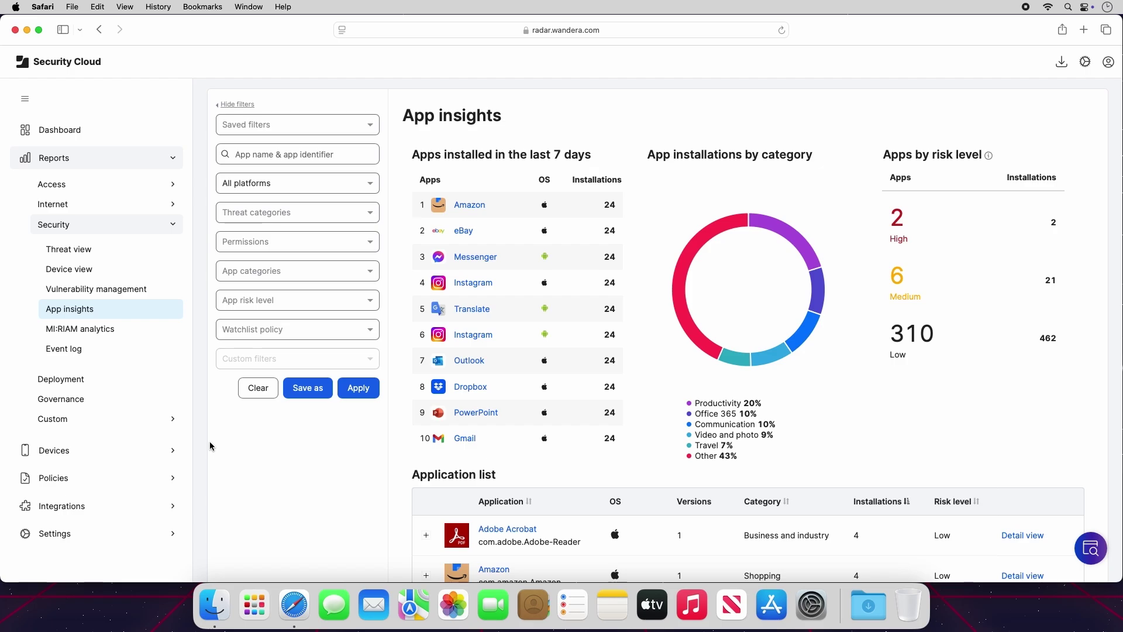
Filter App insights to iOS, iPadOS or visionOS and browse the 35-app list
click(299, 185)
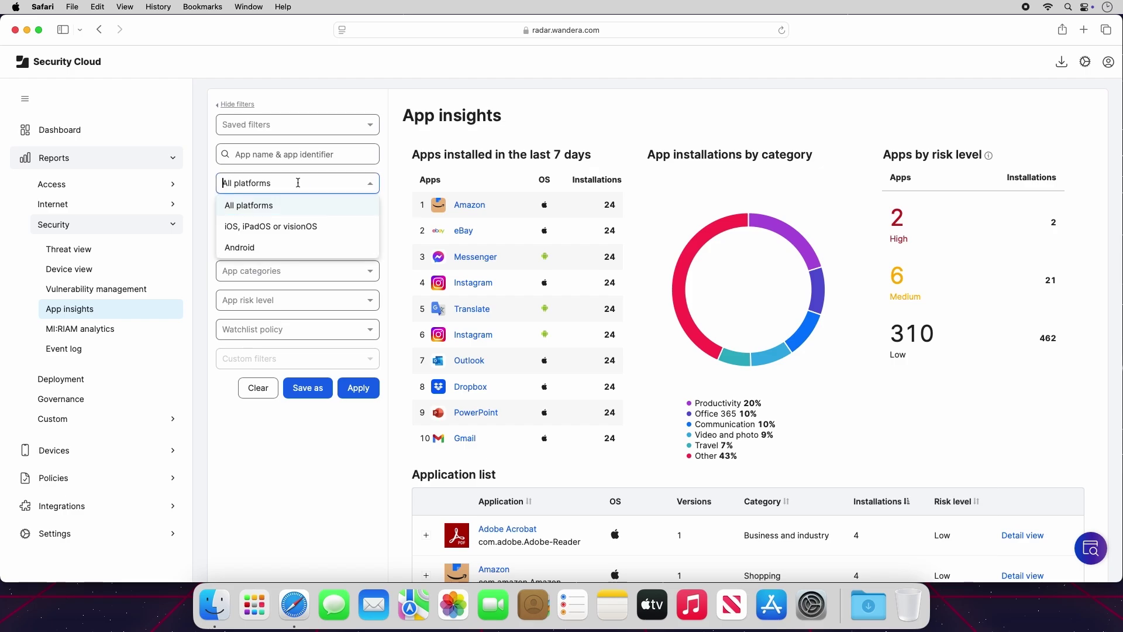
click(318, 225)
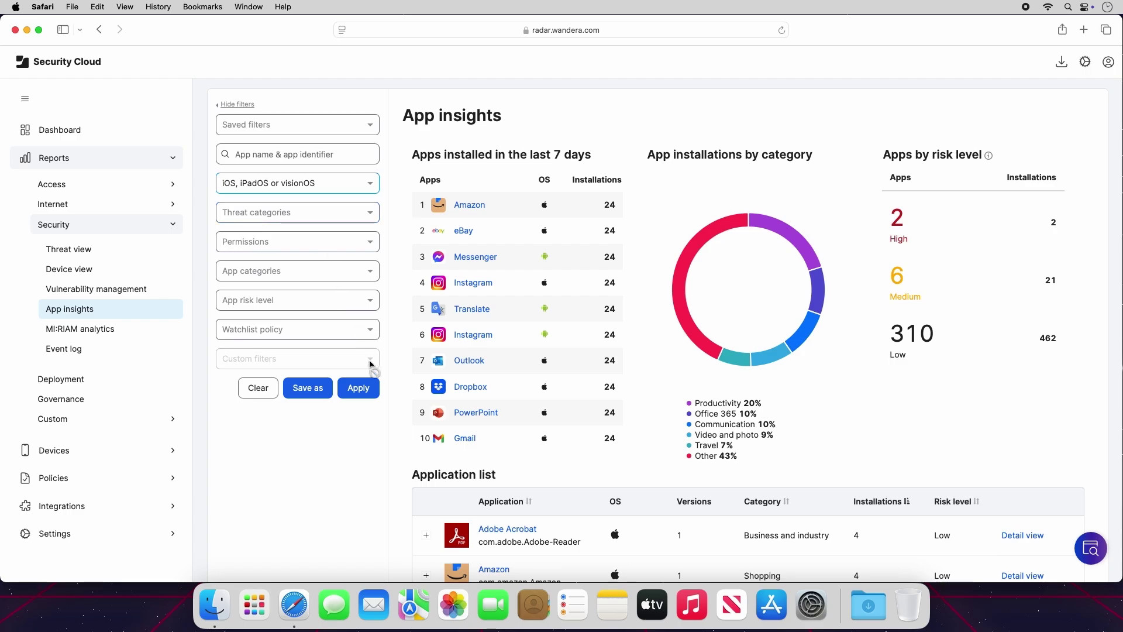
click(377, 390)
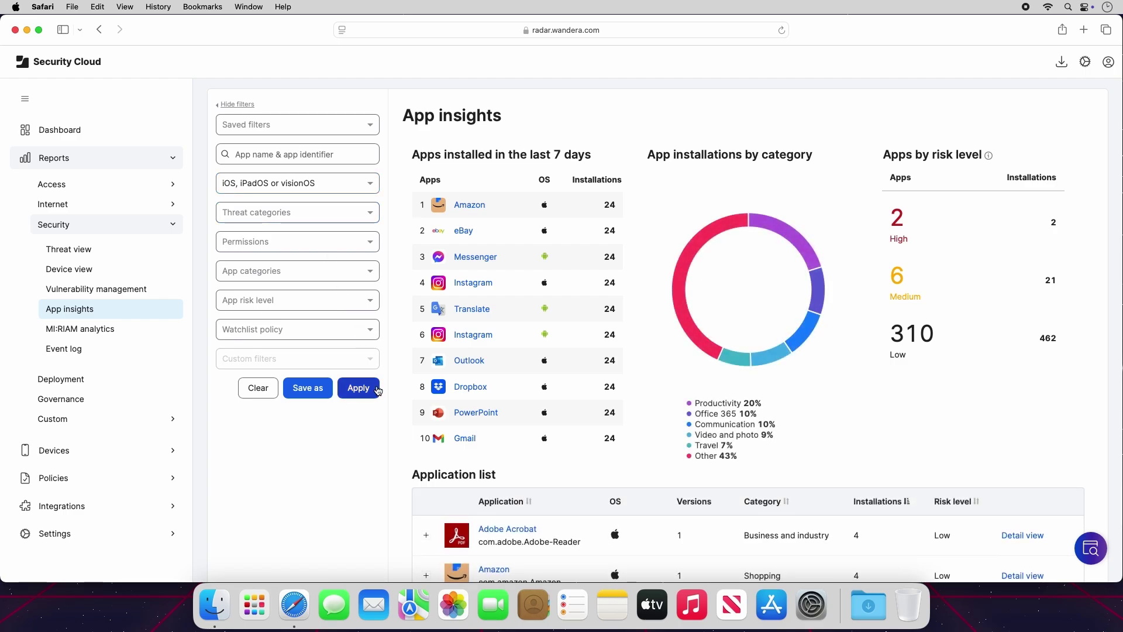
scroll(378, 391, down, 6)
scroll(378, 390, down, 1)
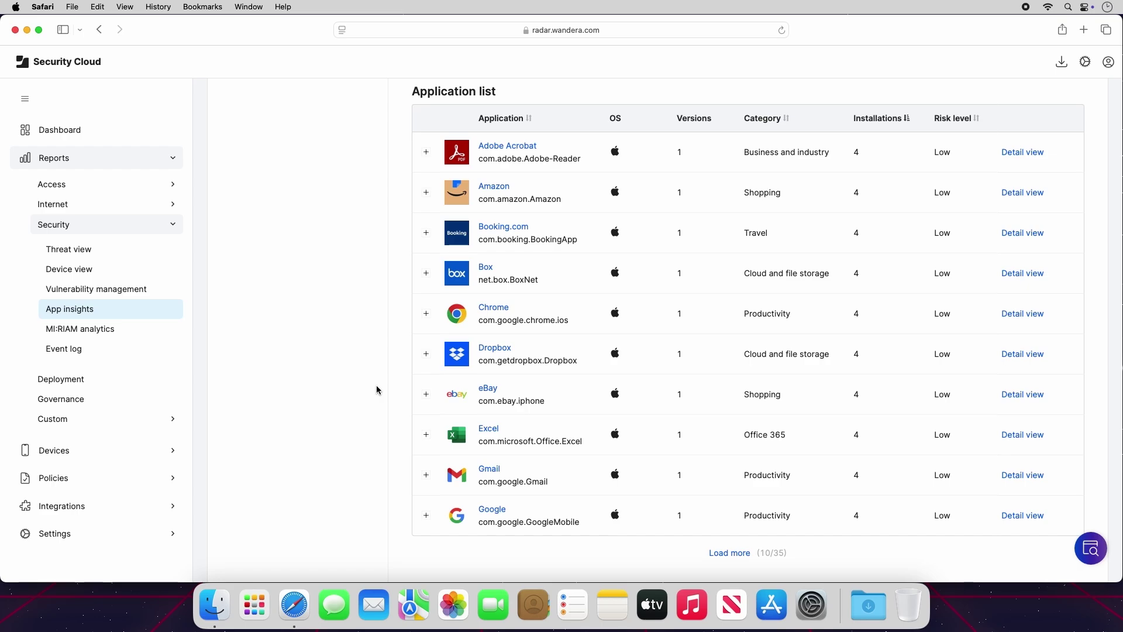
scroll(377, 388, up, 8)
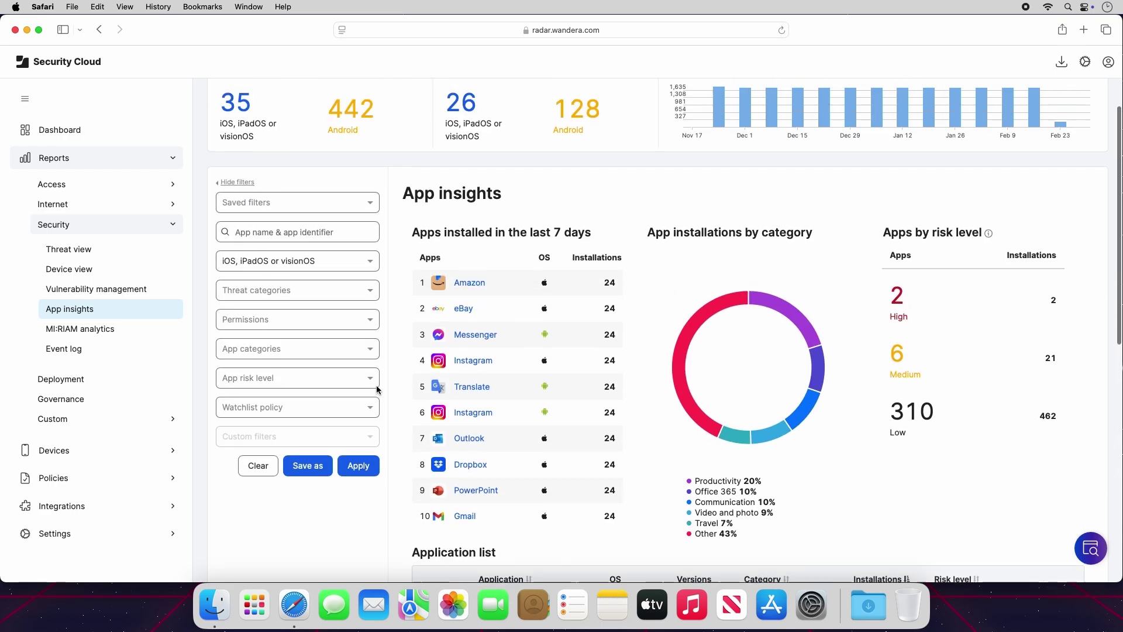
Open MI:RIAM analytics and expand the Block Puzzle-Sudoku Game entry under Risky apps
click(109, 329)
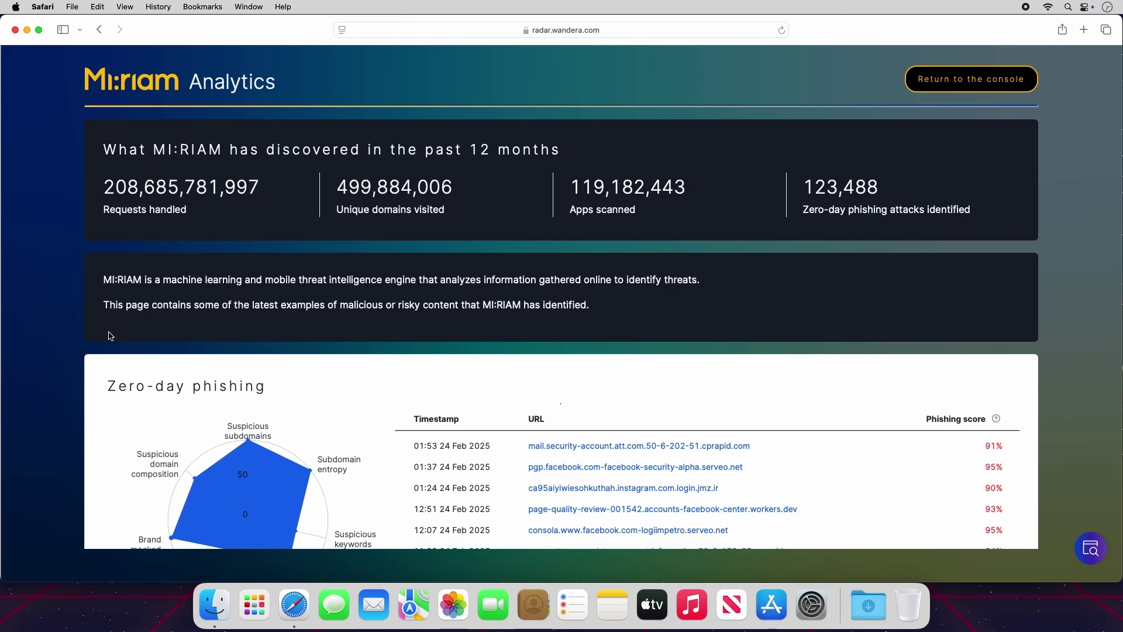
scroll(109, 336, down, 5)
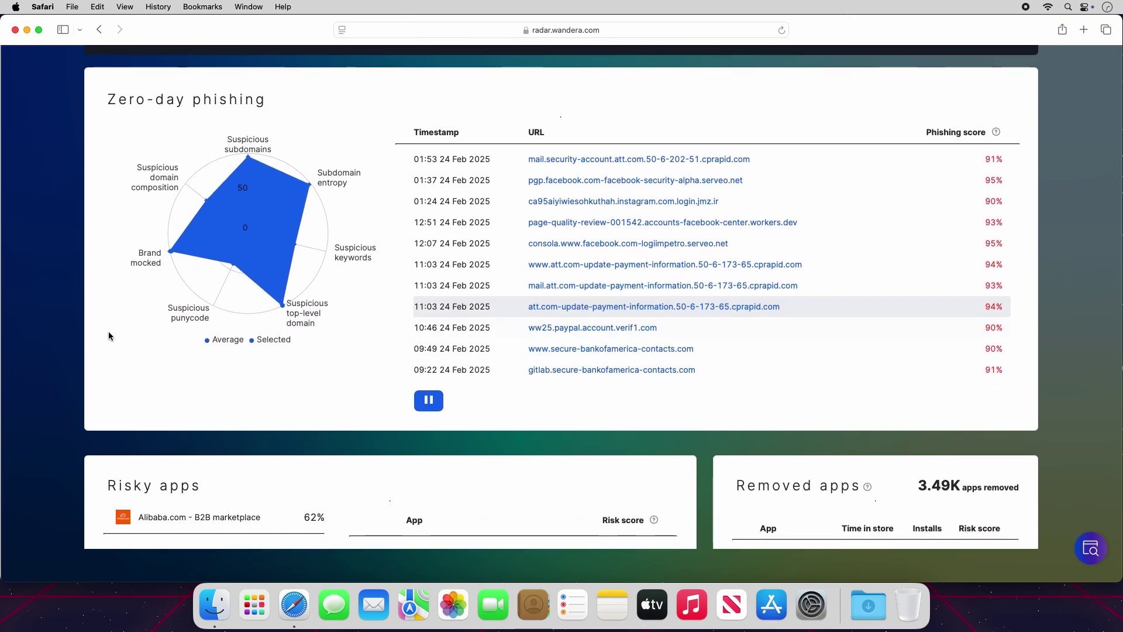
scroll(108, 336, down, 5)
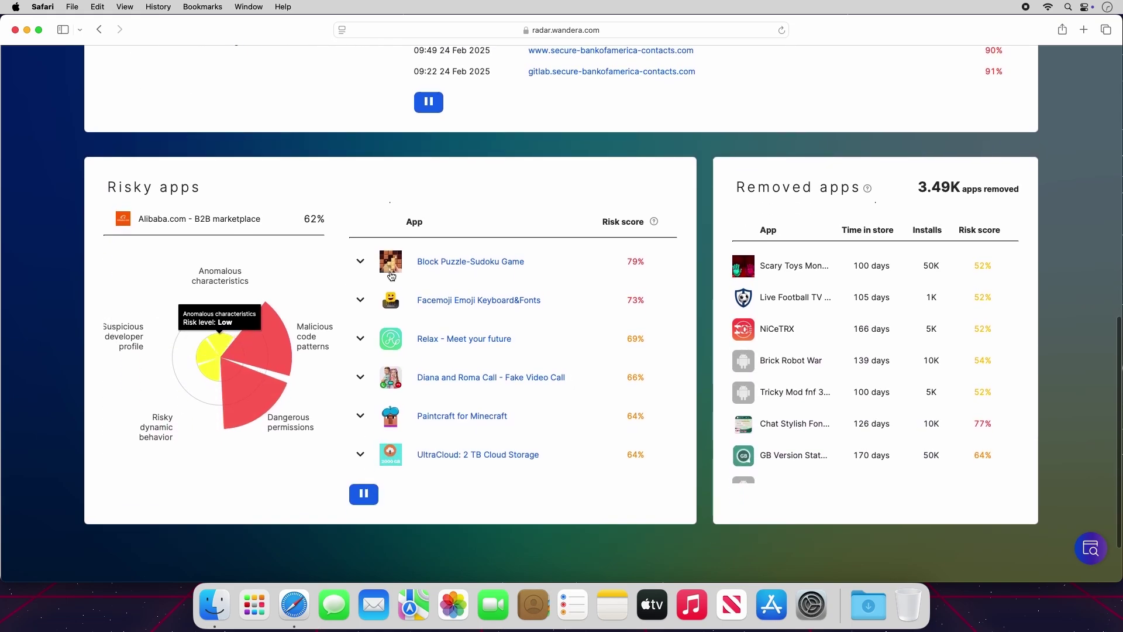
click(413, 259)
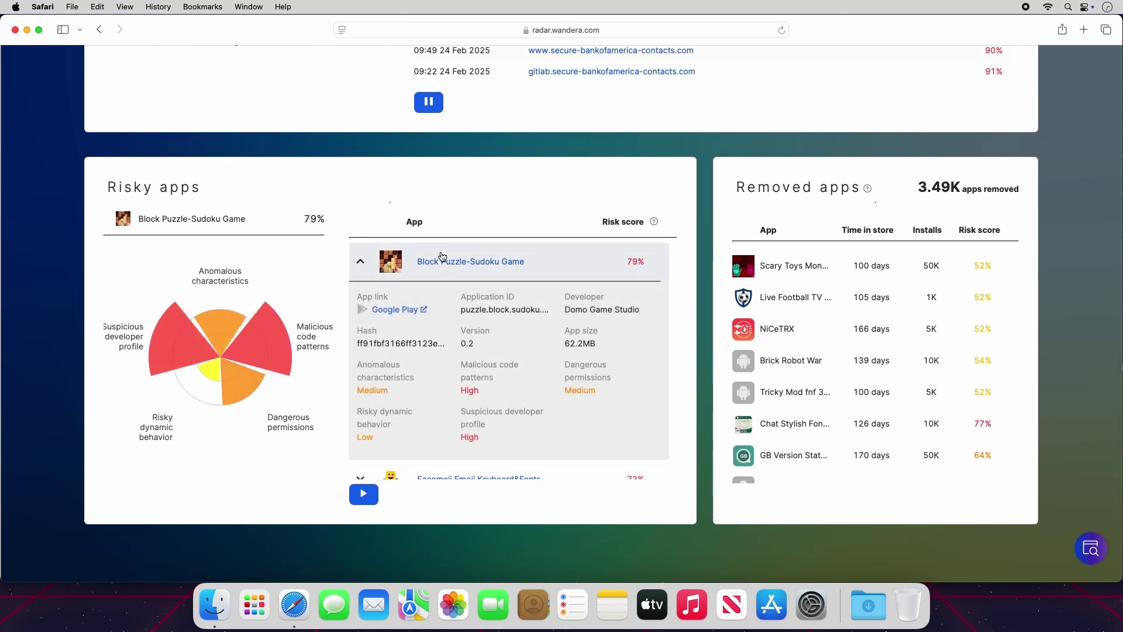
scroll(441, 257, up, 10)
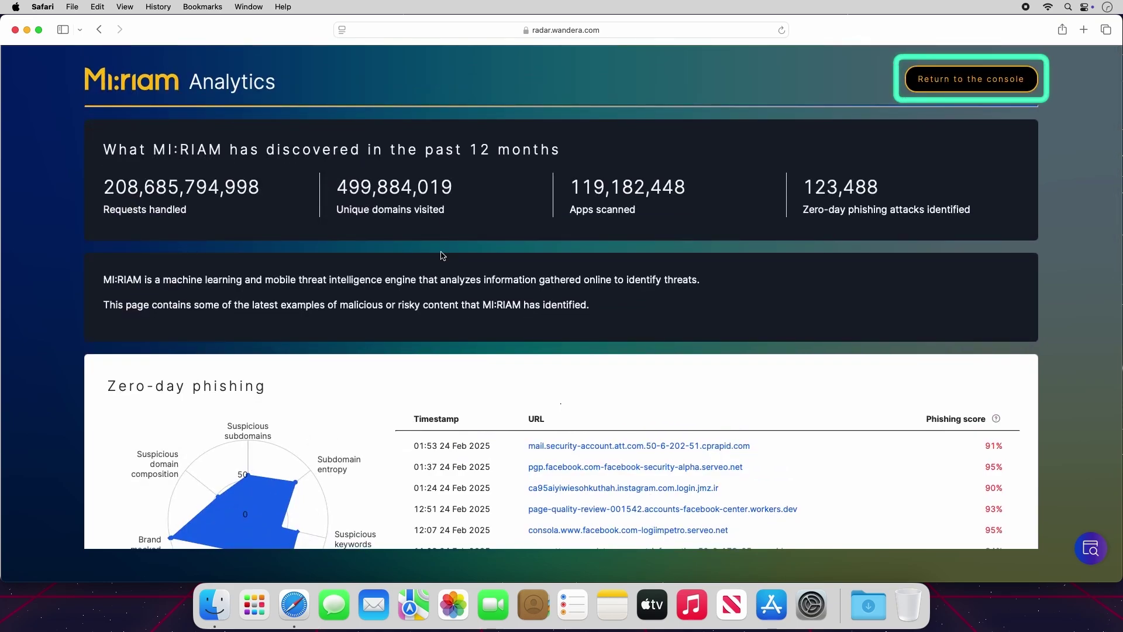
Open the Event log and exclude severity levels 2–5, leaving 47 highest-severity events
click(97, 33)
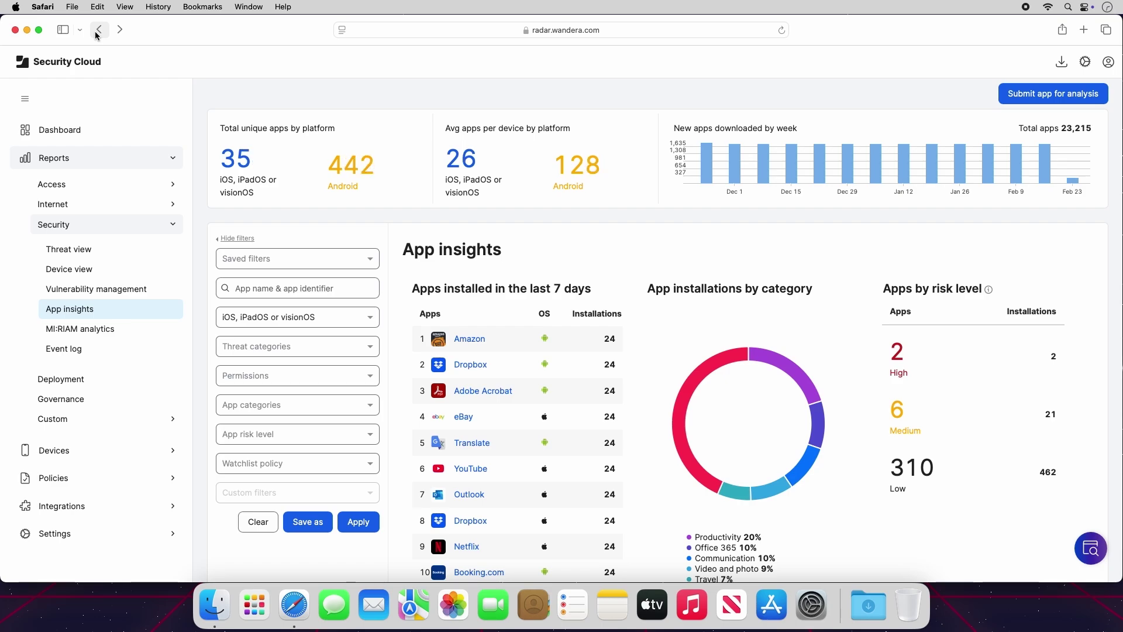
click(100, 349)
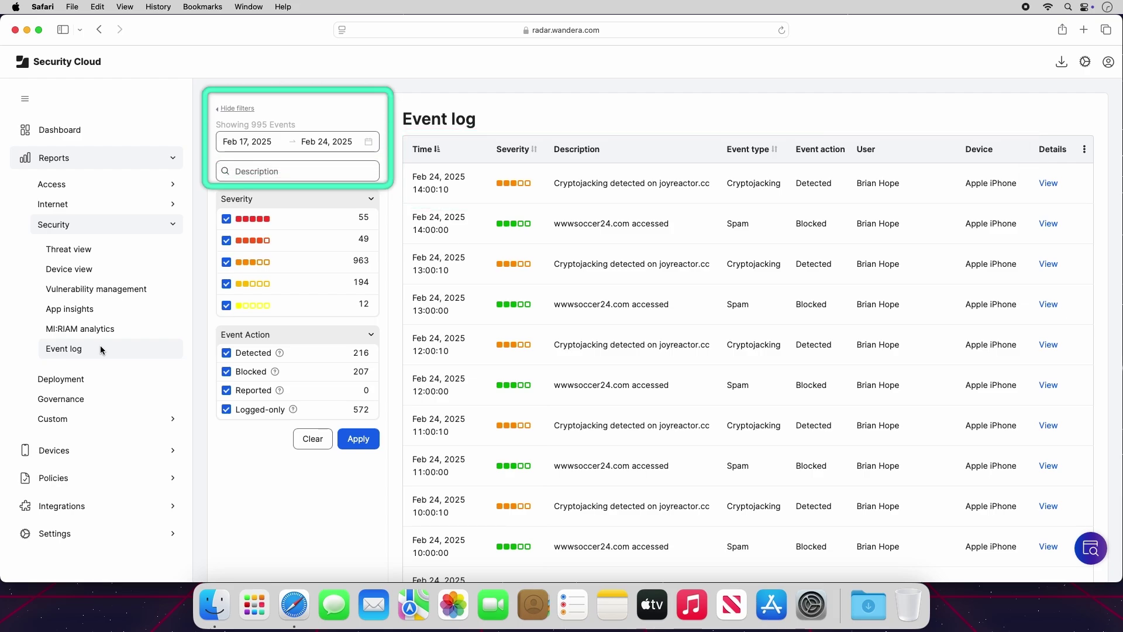
click(226, 241)
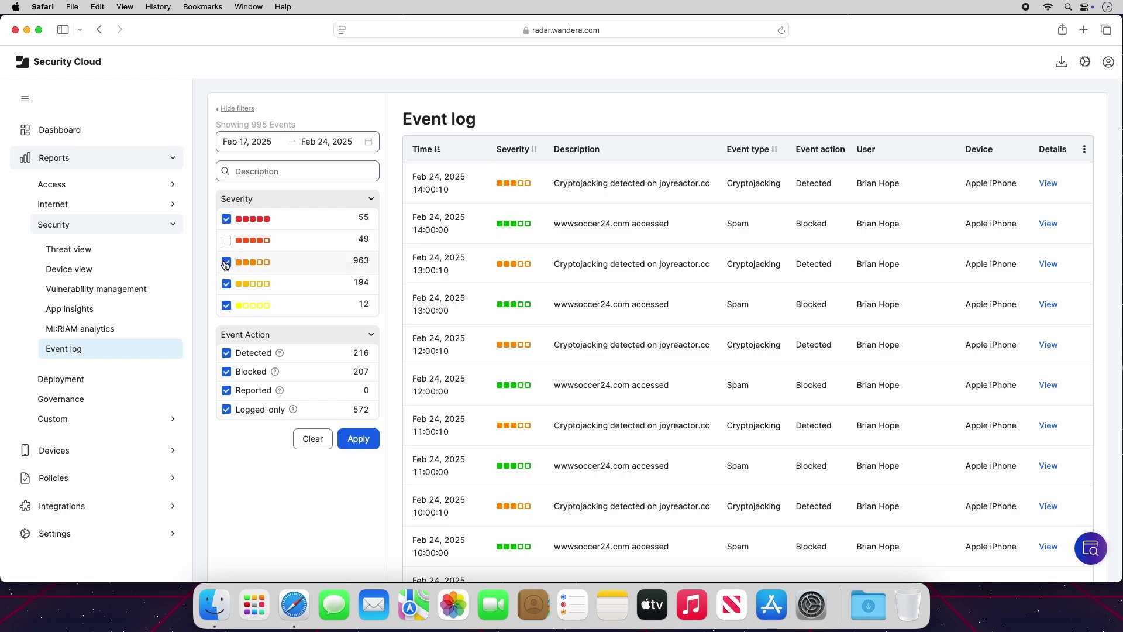
click(226, 261)
click(225, 284)
click(226, 305)
click(358, 439)
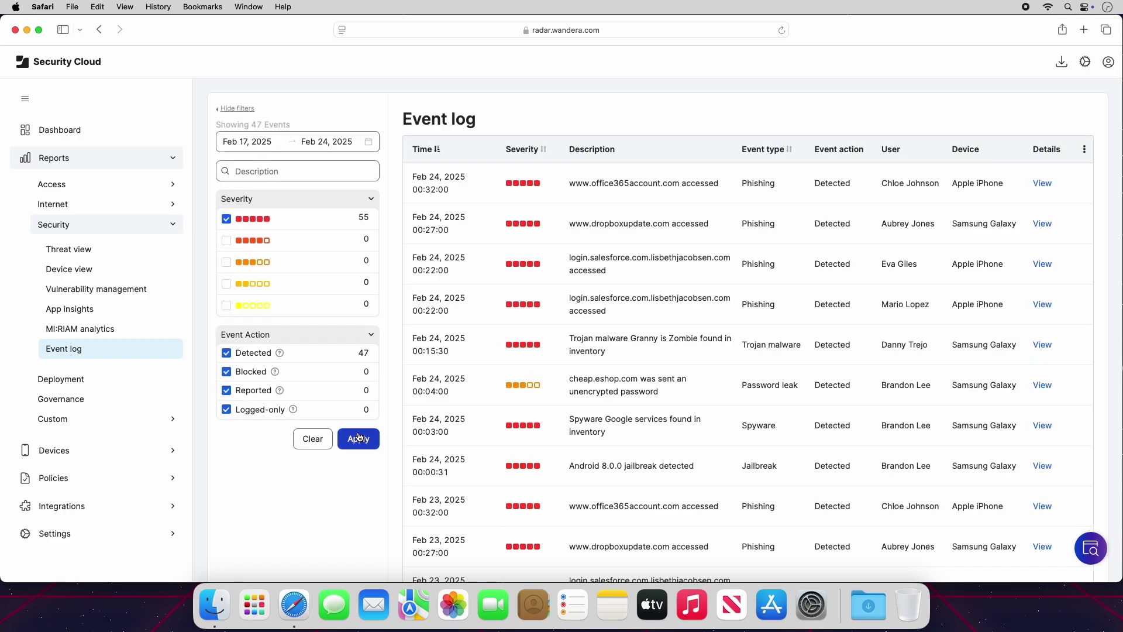
Create and save a Secure Events export of the filtered log, then download it from Report exports
click(1084, 149)
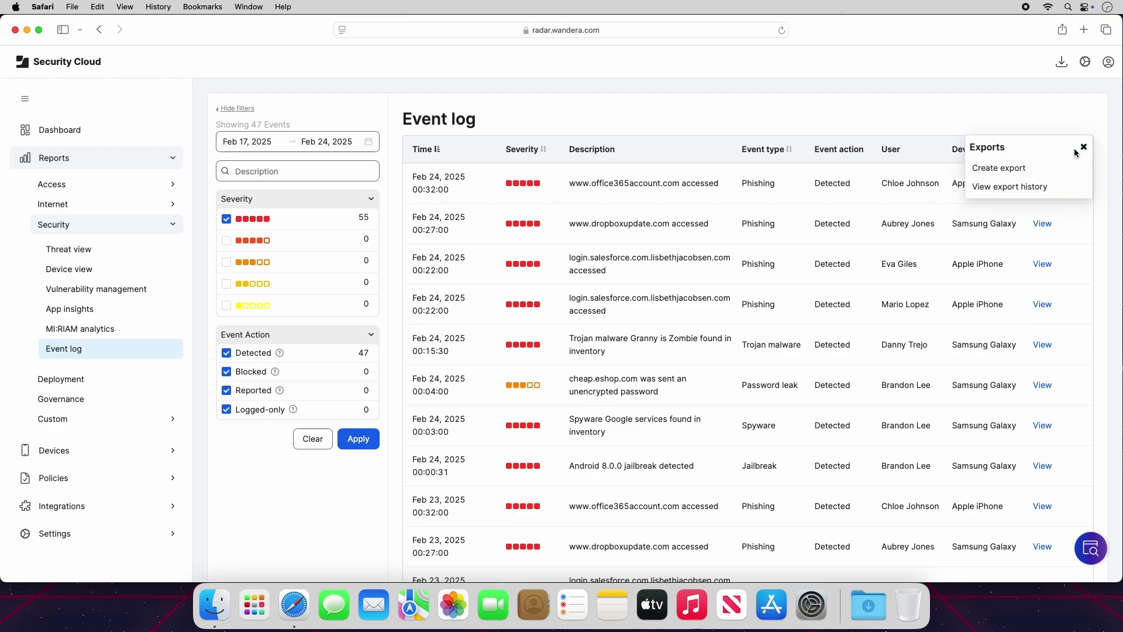
click(1038, 174)
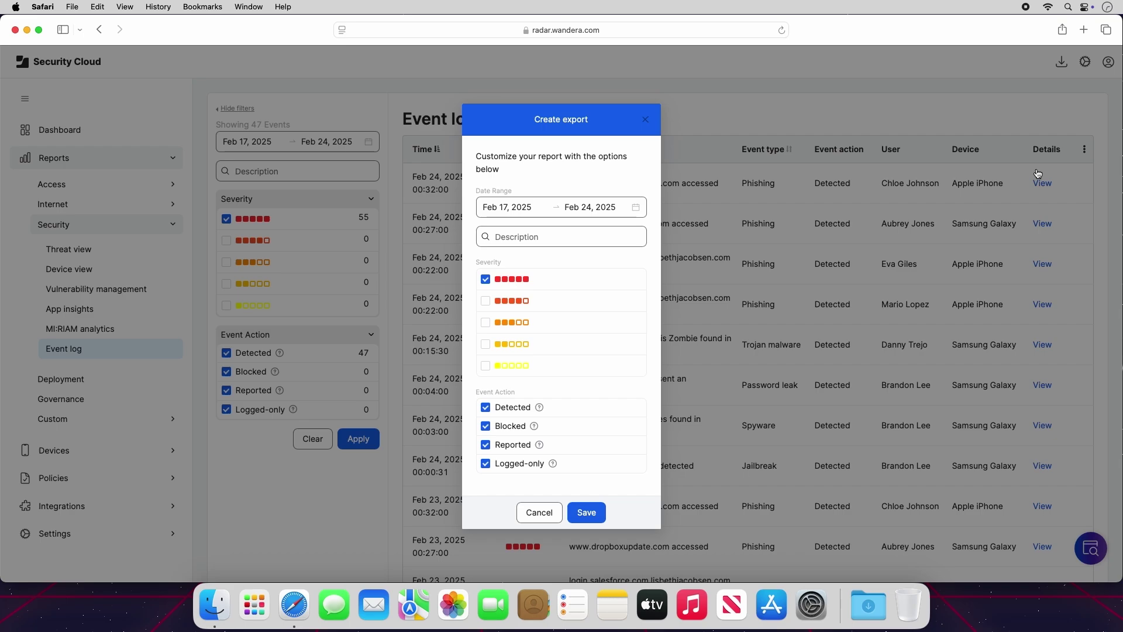
click(599, 512)
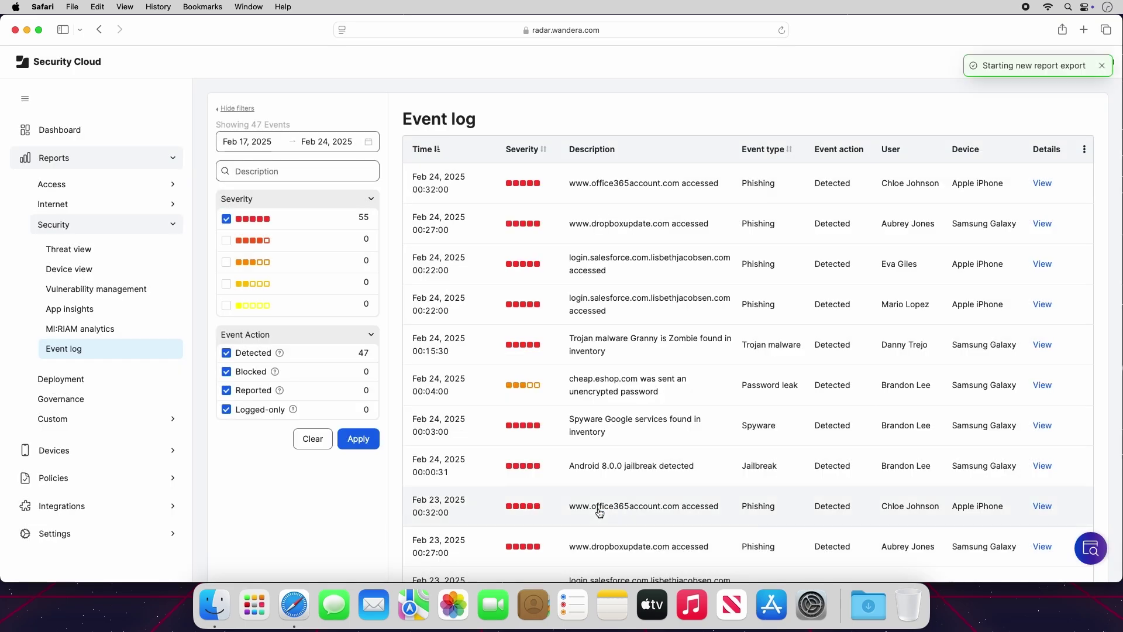
click(1062, 64)
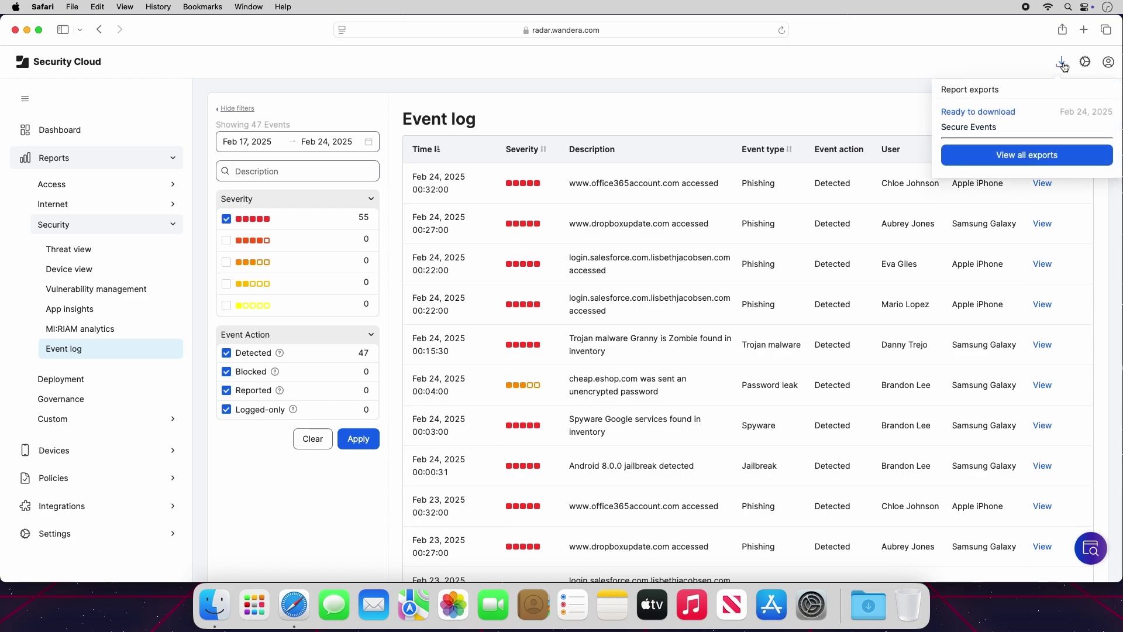
click(1000, 116)
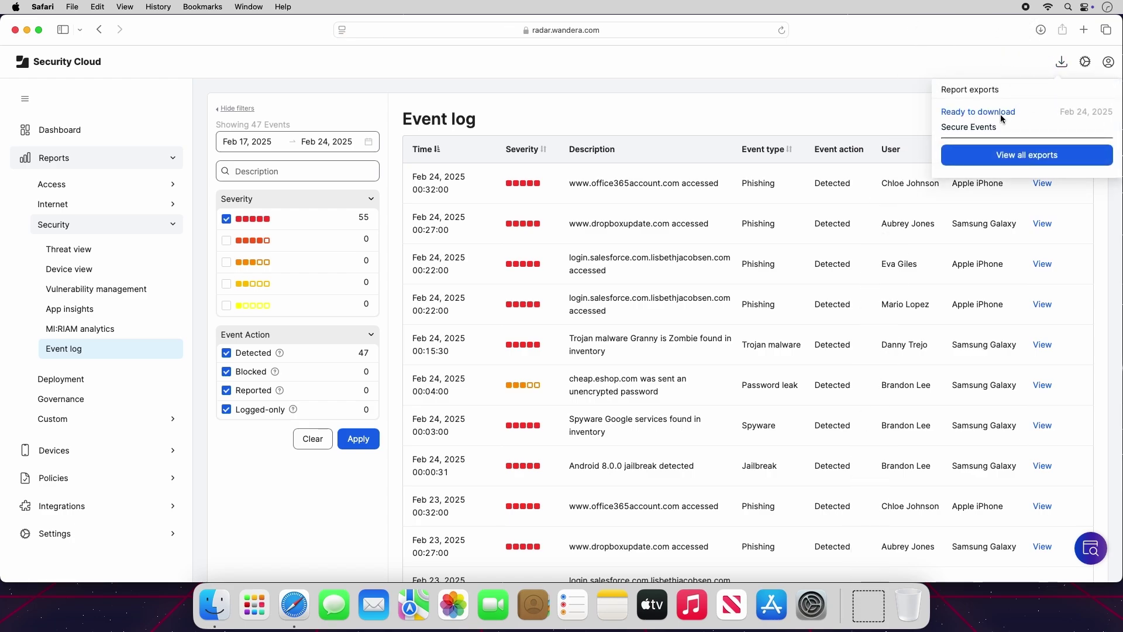